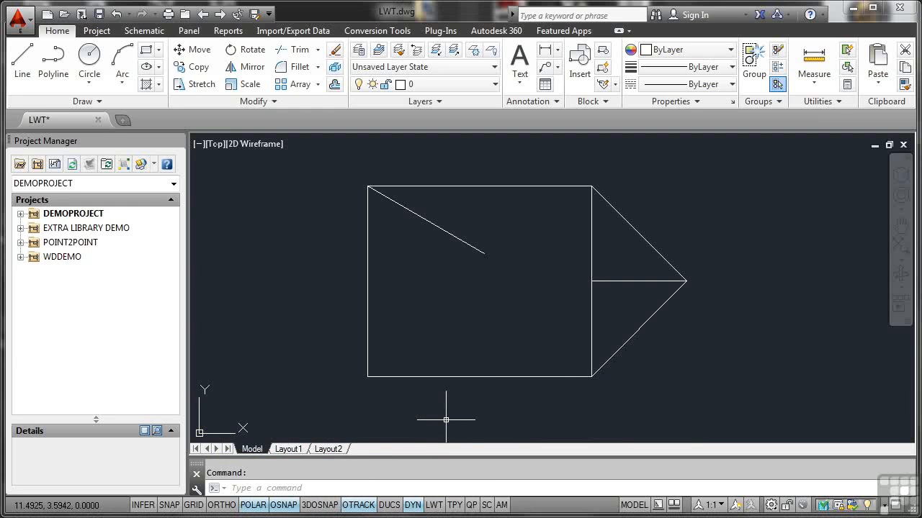
# Turn the lineweight display on to view the line thicknesses, and turn it off again.
pyautogui.click(434, 505)
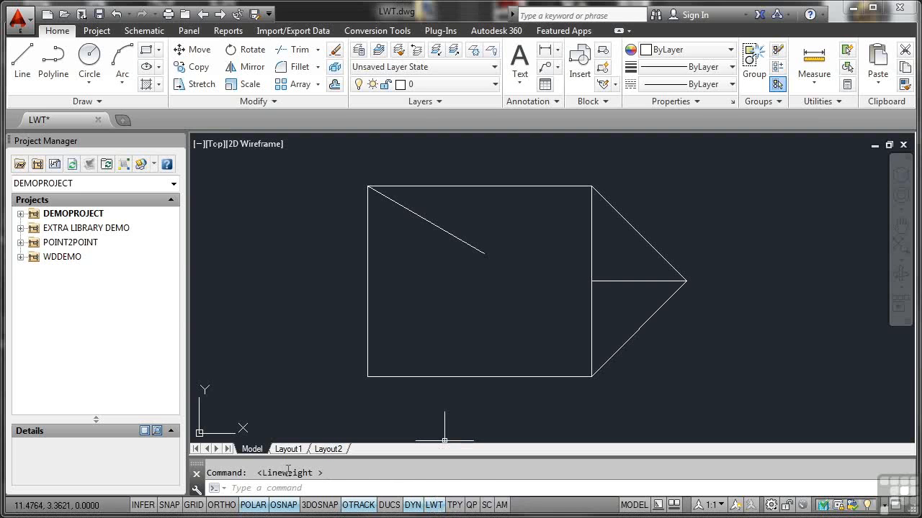
pyautogui.click(434, 506)
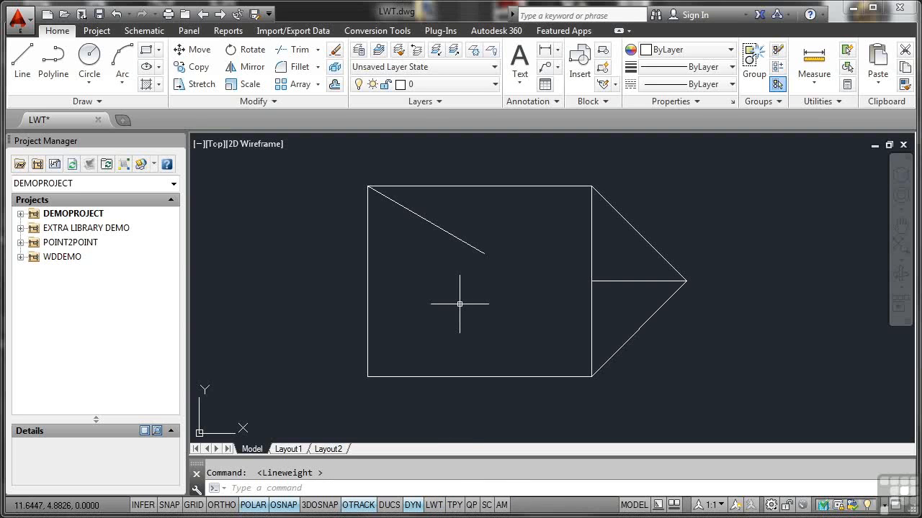
# Move the five outer outline lines, including the two slanted edges, to the EXTERNAL layer and clear the selection.
pyautogui.click(367, 250)
pyautogui.click(473, 187)
pyautogui.click(618, 211)
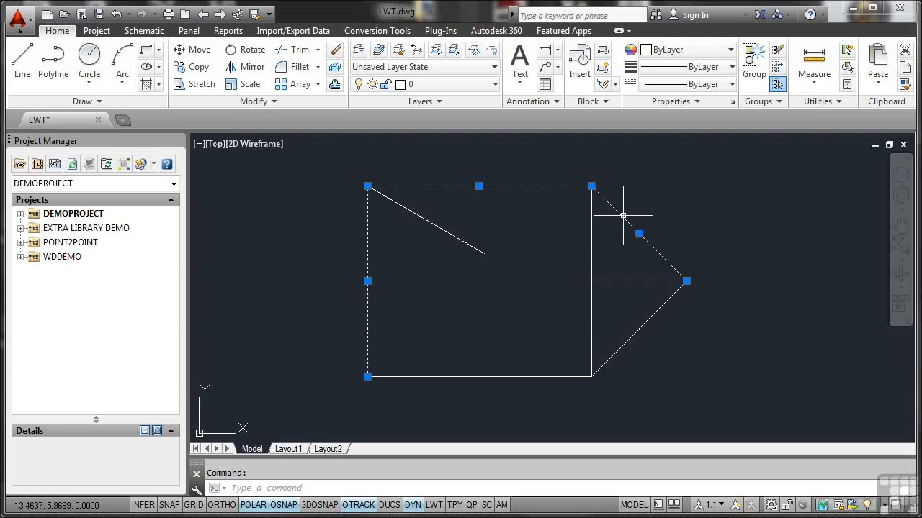
pyautogui.click(649, 319)
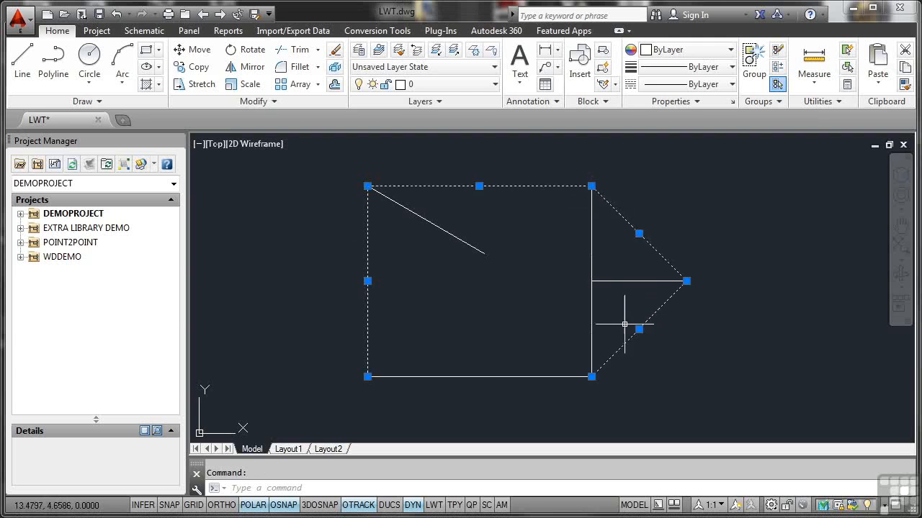
pyautogui.click(475, 377)
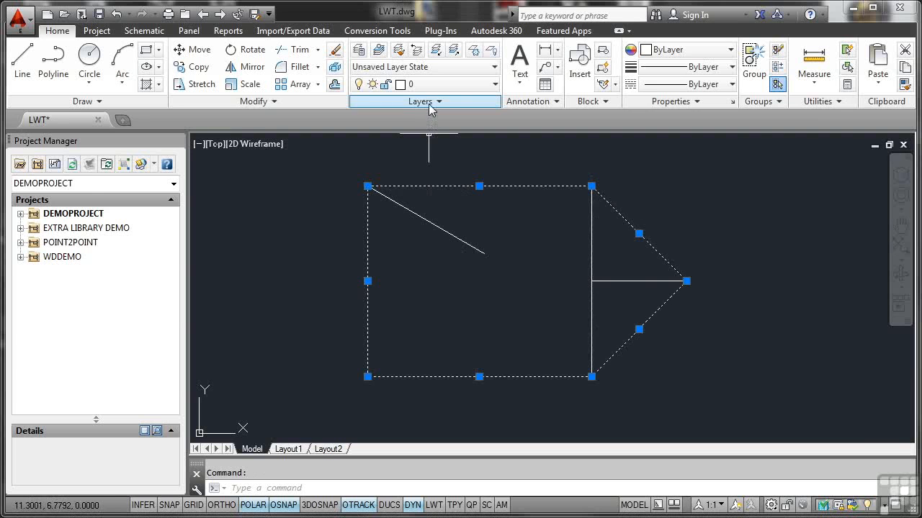
pyautogui.click(495, 84)
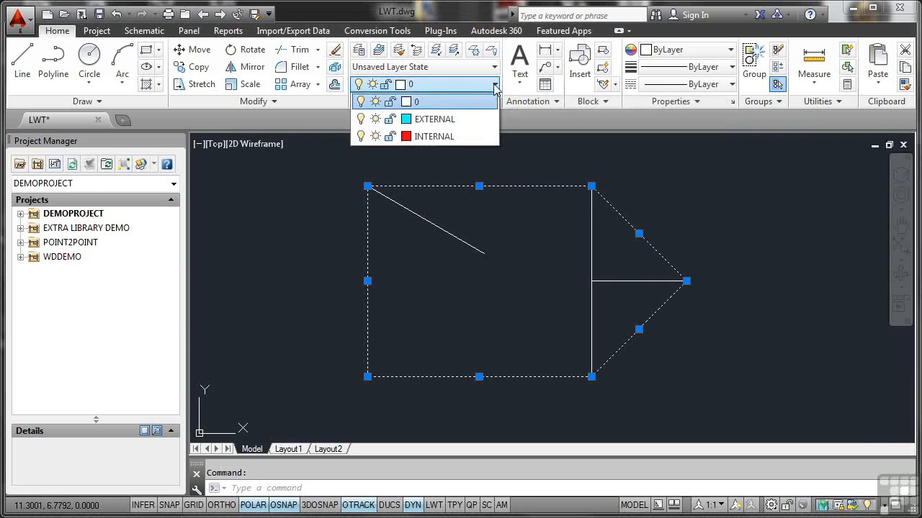
pyautogui.click(452, 120)
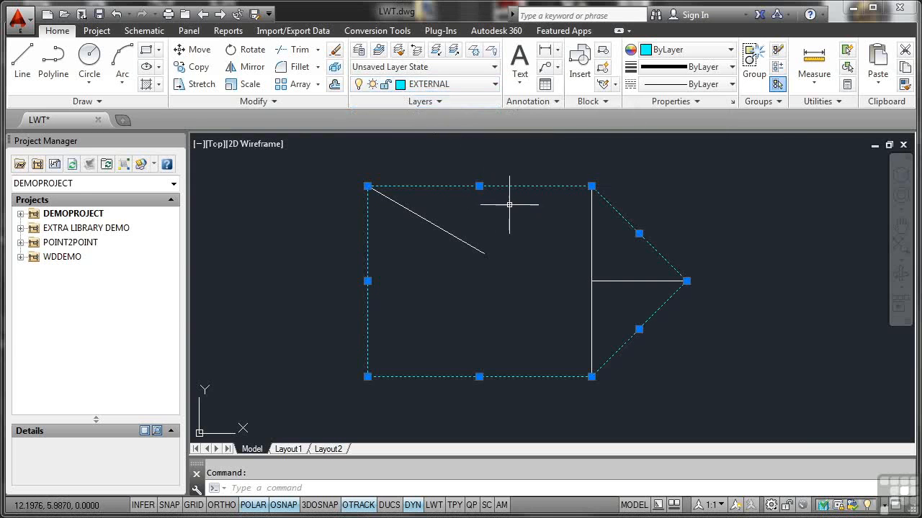
pyautogui.press('Escape')
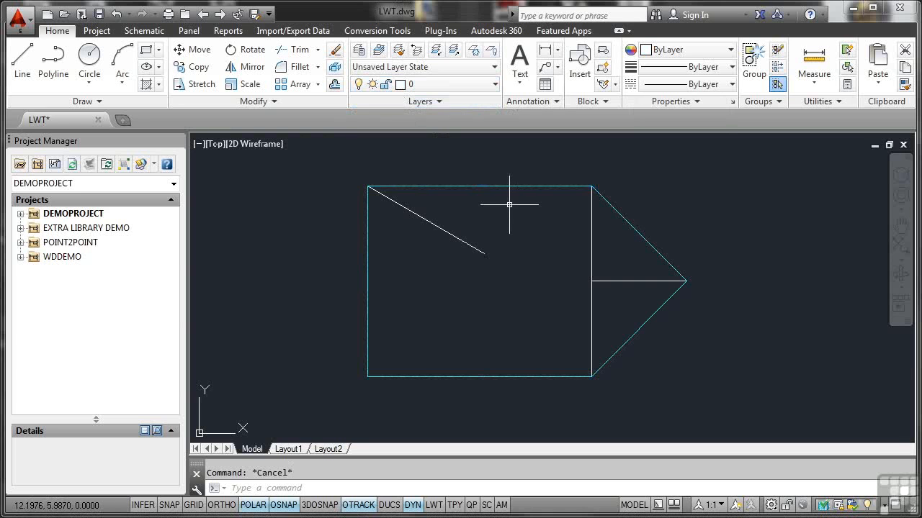
# Move the inner diagonal, the vertical divider and the short horizontal line to the INTERNAL layer and clear the selection.
pyautogui.click(439, 227)
pyautogui.click(591, 221)
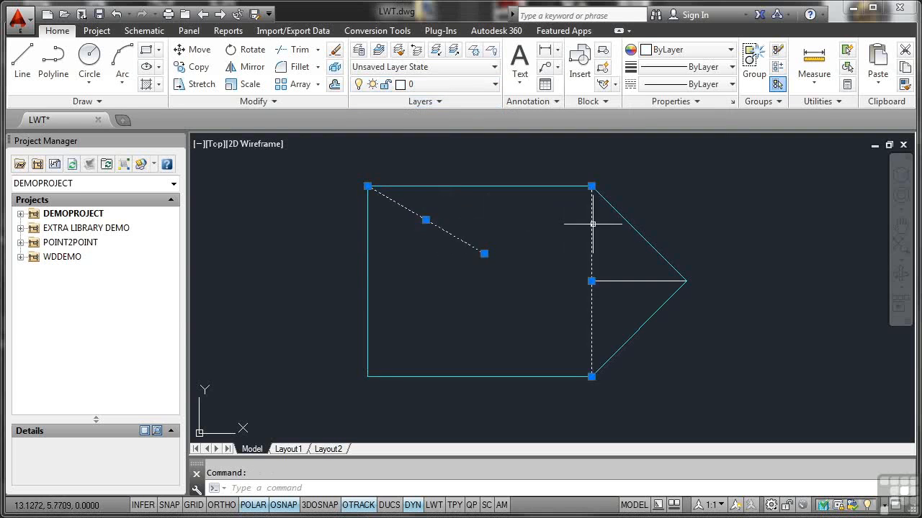
pyautogui.click(623, 279)
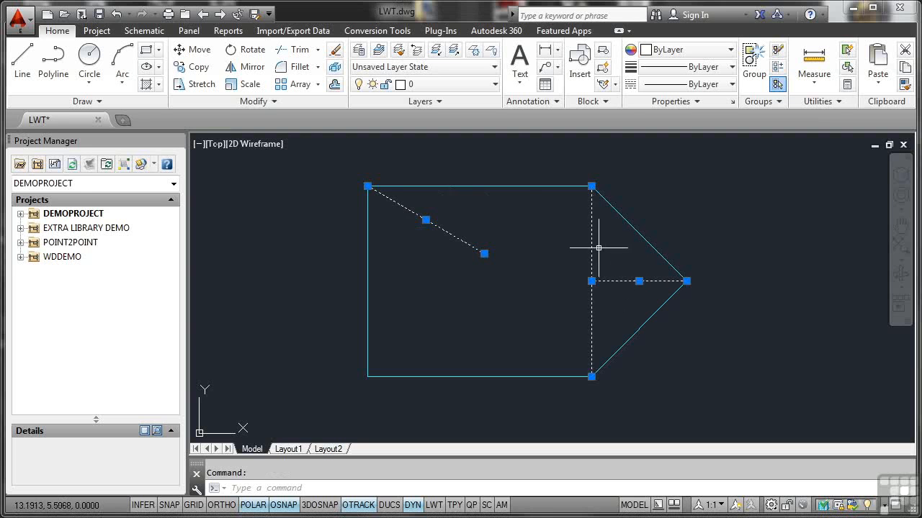
pyautogui.click(494, 85)
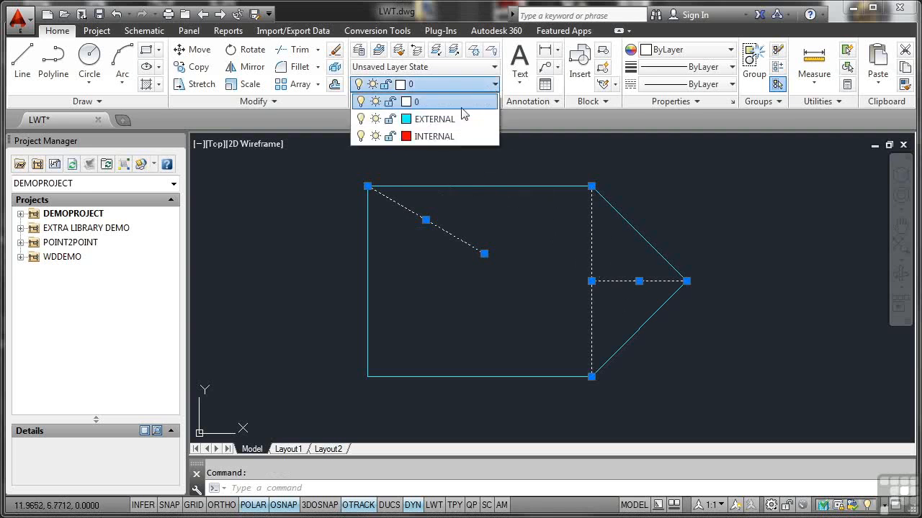
pyautogui.click(436, 136)
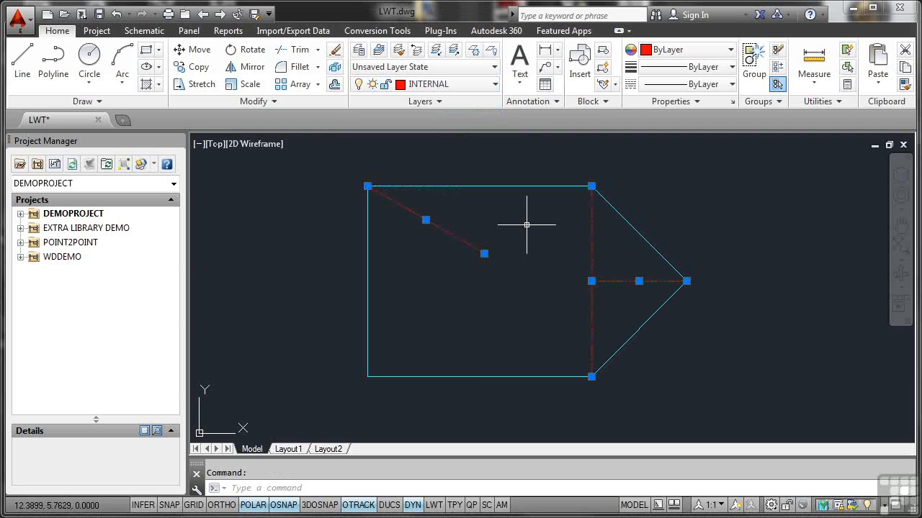
pyautogui.press('Escape')
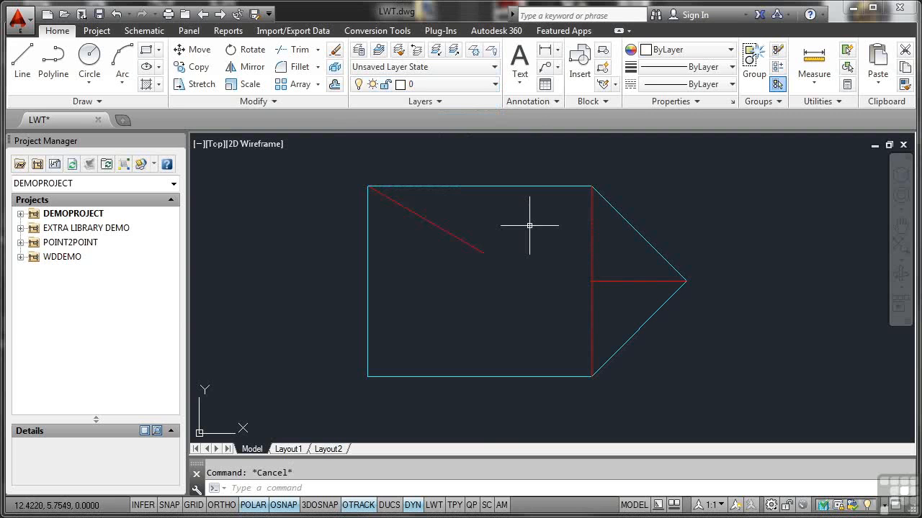
# Preview the drawing with lineweight display on and off, and check the EXTERNAL layer's lineweight in the layer properties.
pyautogui.click(434, 504)
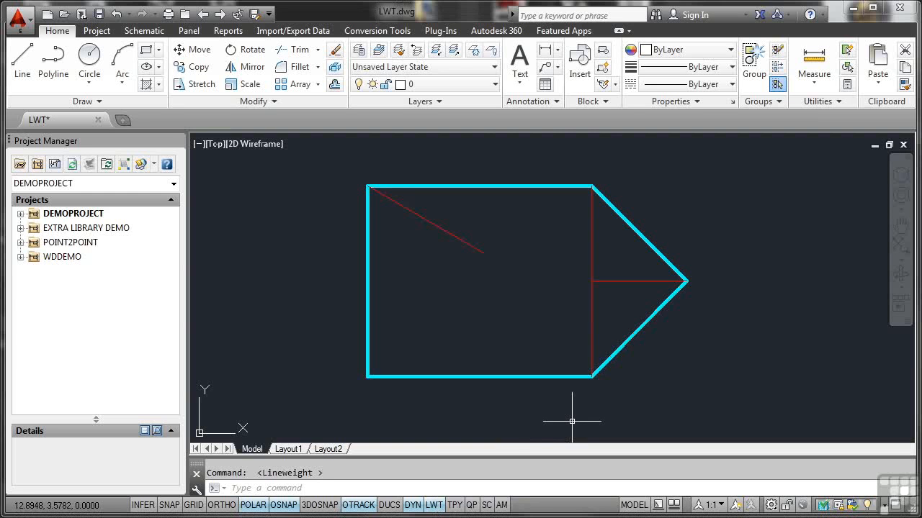
pyautogui.click(434, 506)
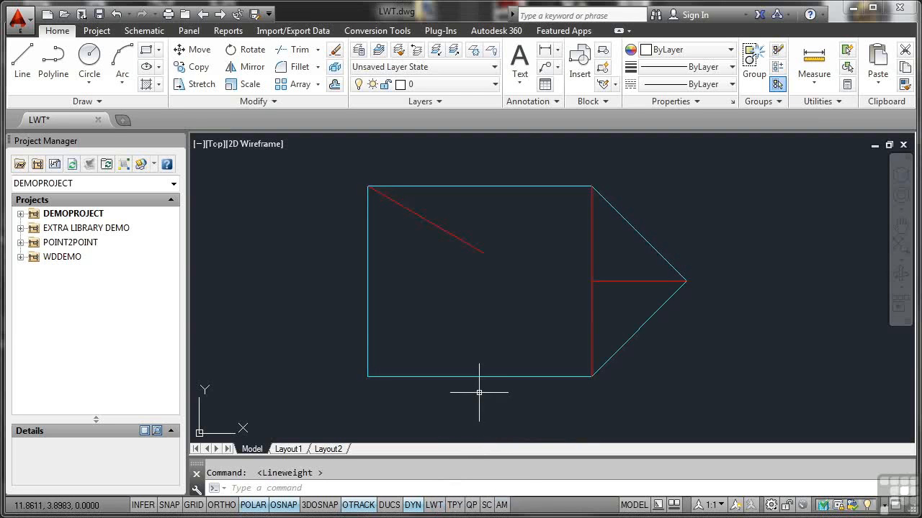
pyautogui.click(358, 51)
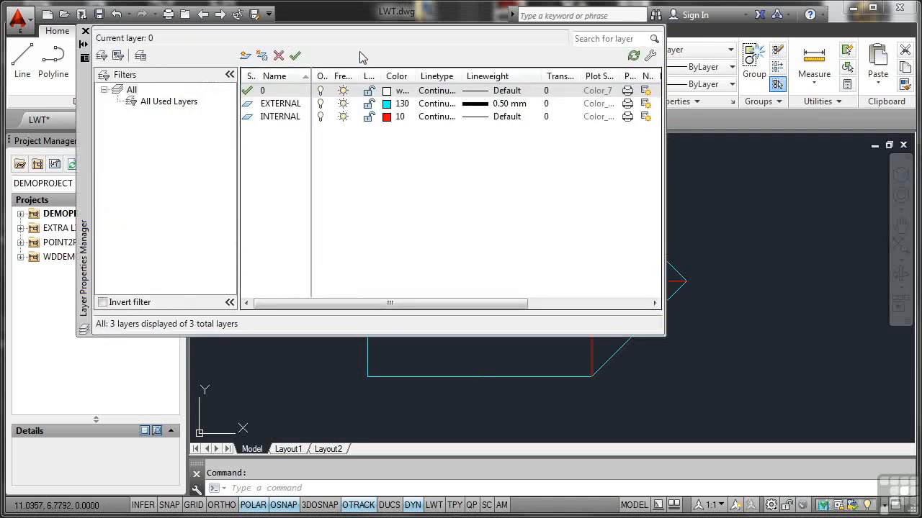
pyautogui.click(288, 106)
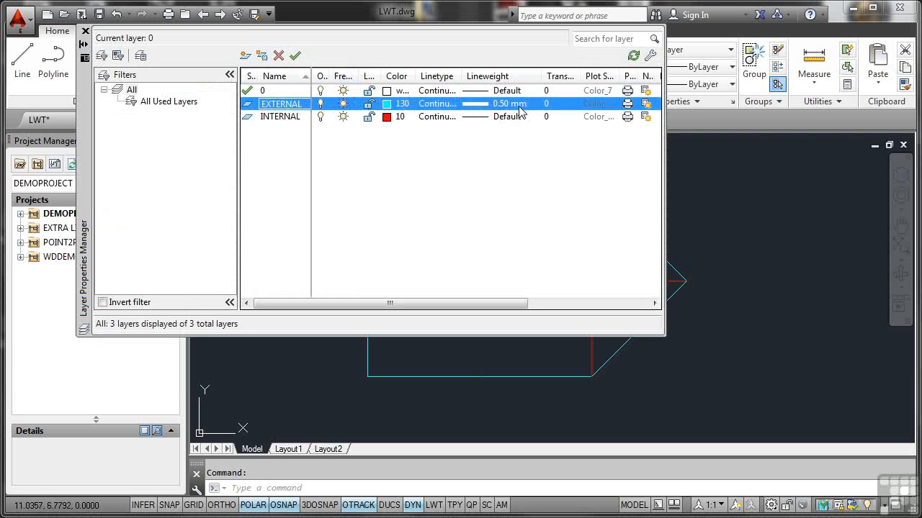
pyautogui.click(85, 31)
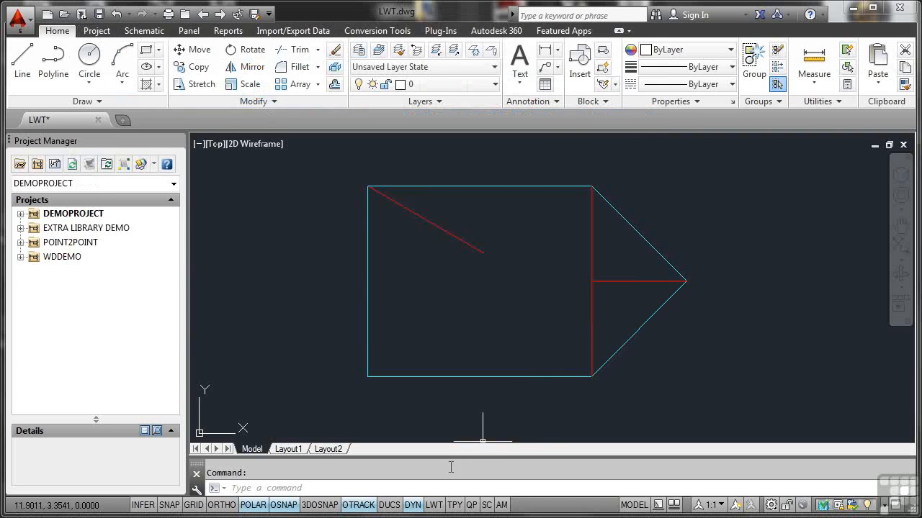
pyautogui.click(435, 506)
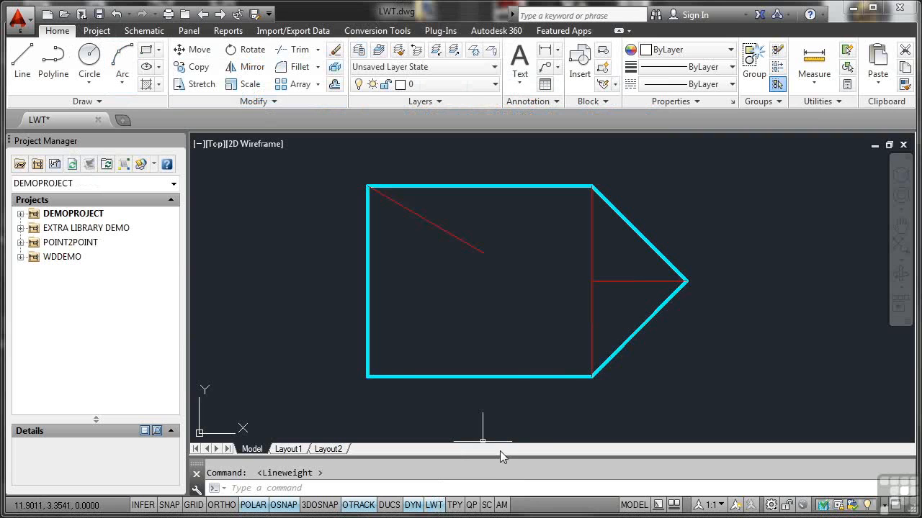
pyautogui.click(435, 506)
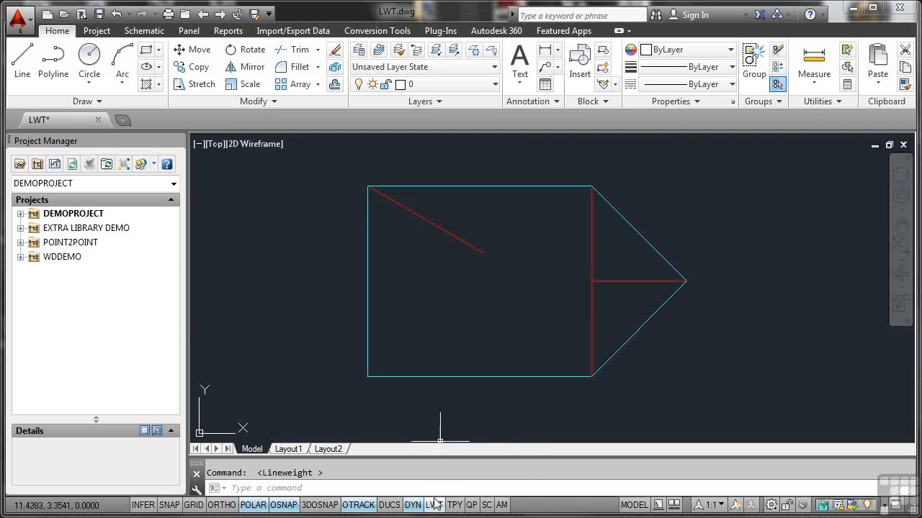
# Open the lineweight settings and review the available default lineweights in millimetres.
pyautogui.rightClick(434, 505)
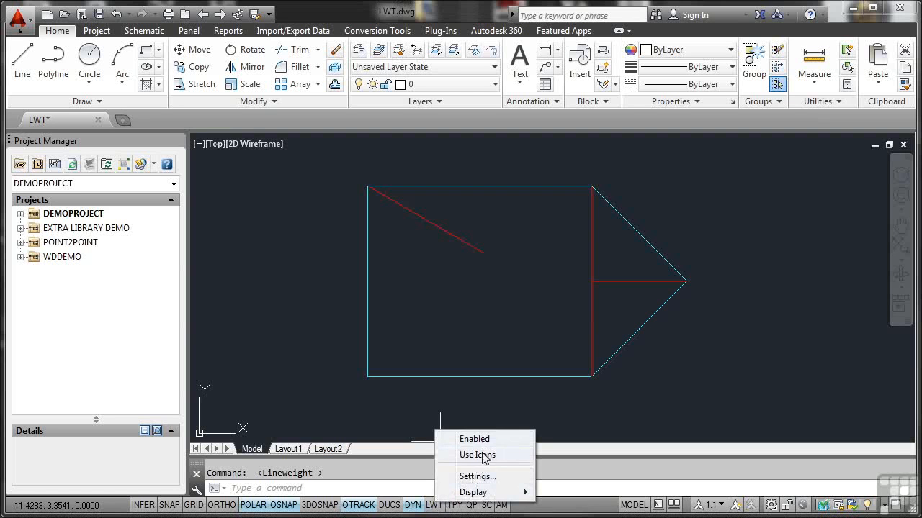
pyautogui.click(483, 478)
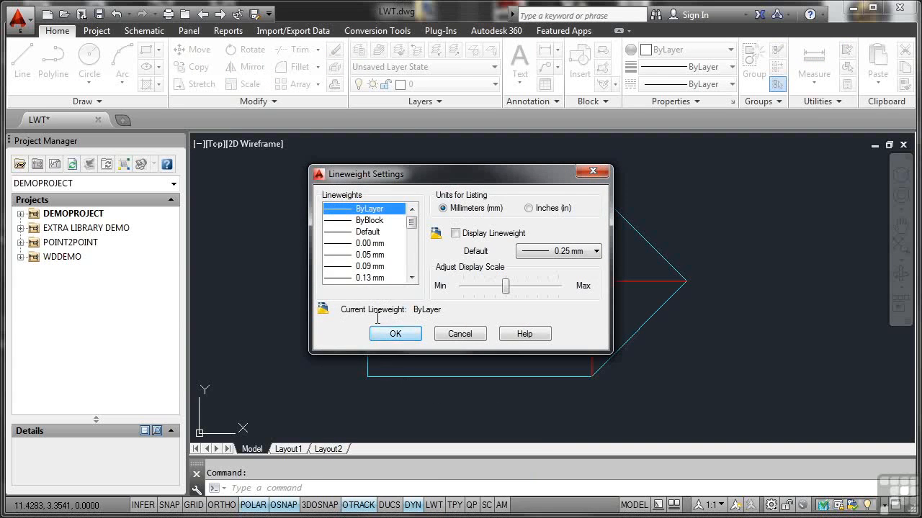
pyautogui.moveTo(375, 226)
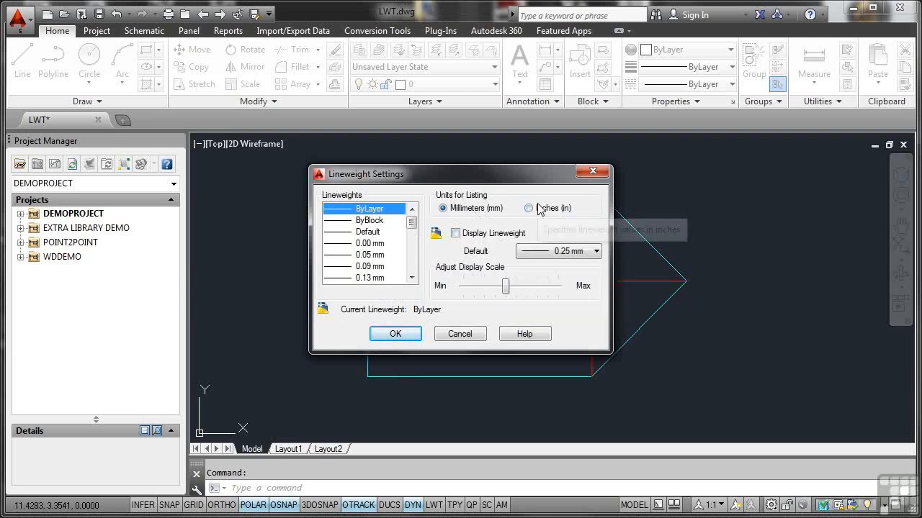
pyautogui.moveTo(480, 244)
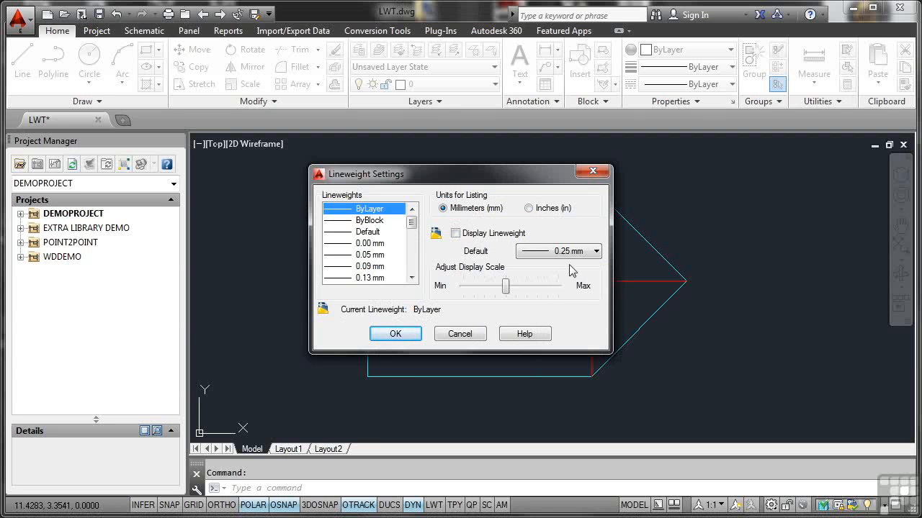
pyautogui.click(594, 252)
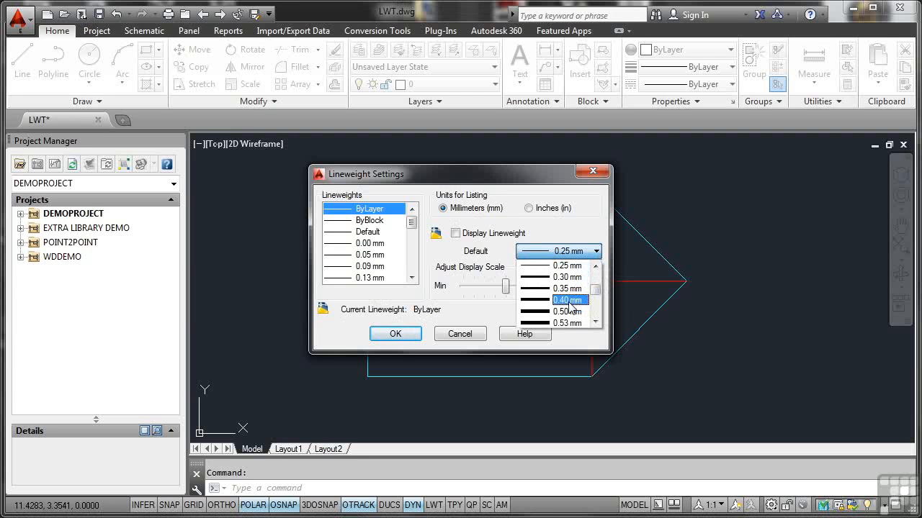
pyautogui.press('Escape')
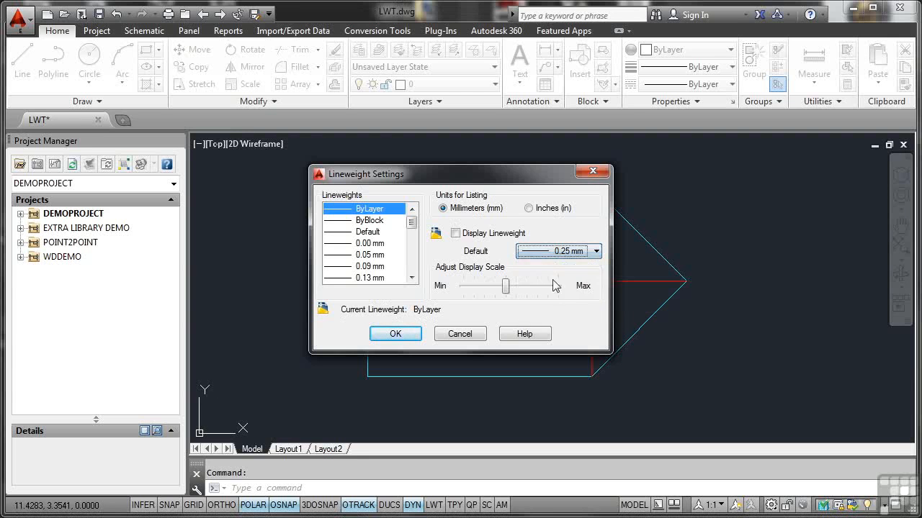
# Review the default lineweights listed in inches, return the listing units to millimetres and accept the lineweight settings.
pyautogui.click(528, 209)
pyautogui.click(597, 254)
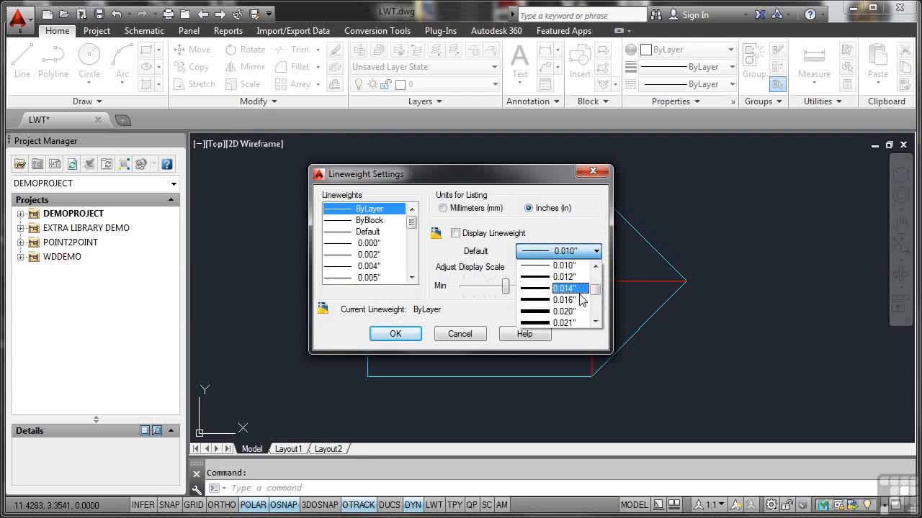
pyautogui.click(443, 209)
pyautogui.click(443, 209)
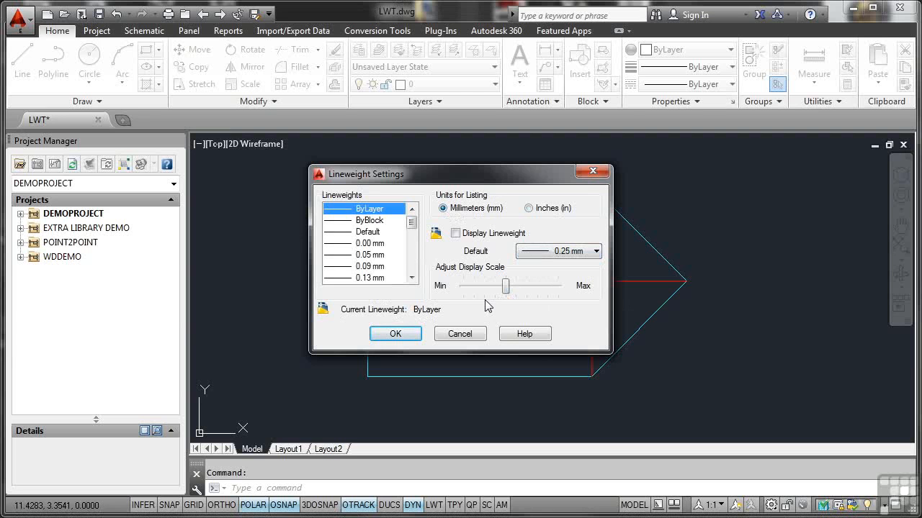
pyautogui.click(403, 335)
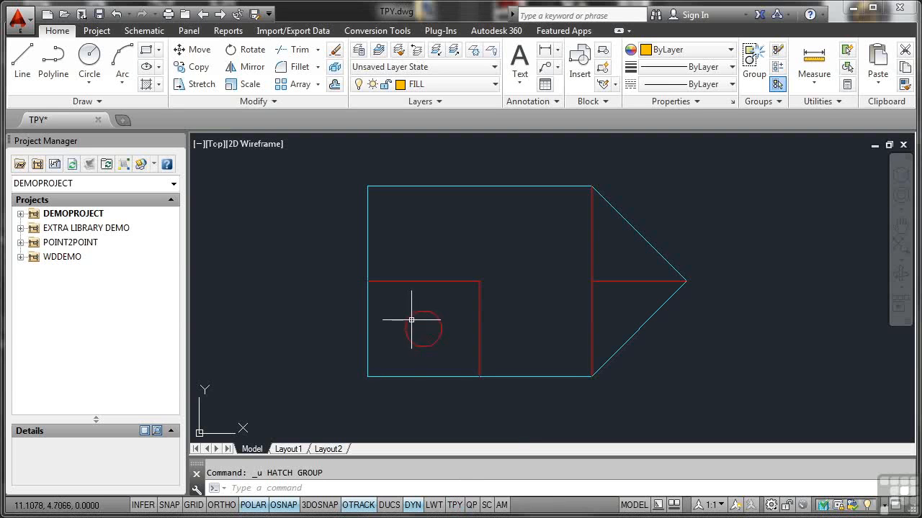
# Make FILL the current layer and start a hatch with the SOLID pattern.
pyautogui.moveTo(410, 320)
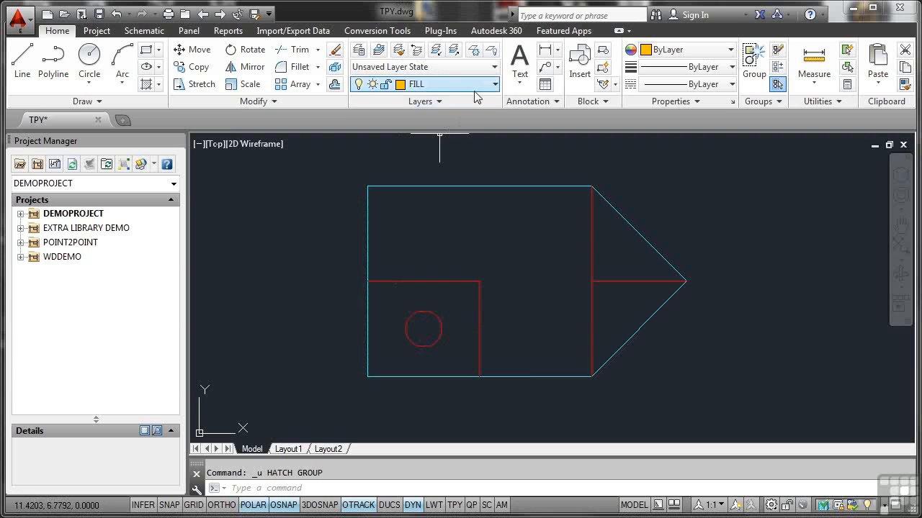
pyautogui.click(496, 85)
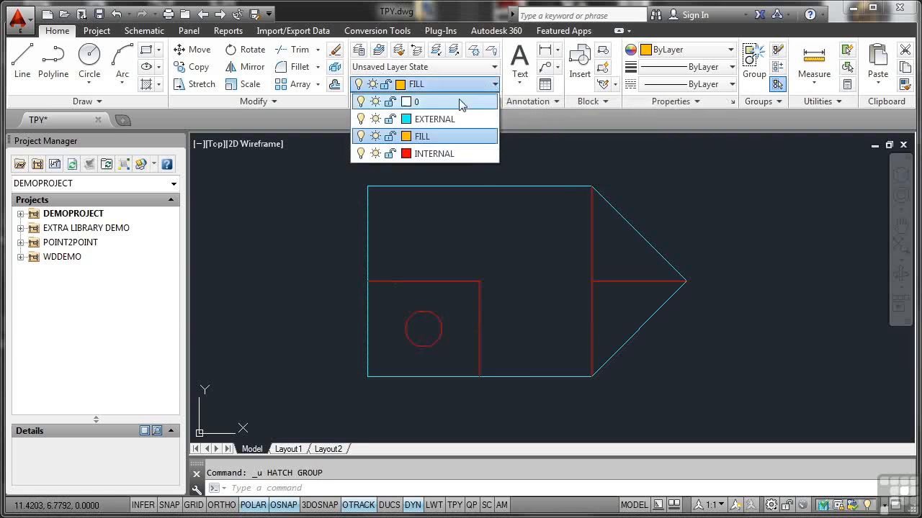
pyautogui.click(424, 137)
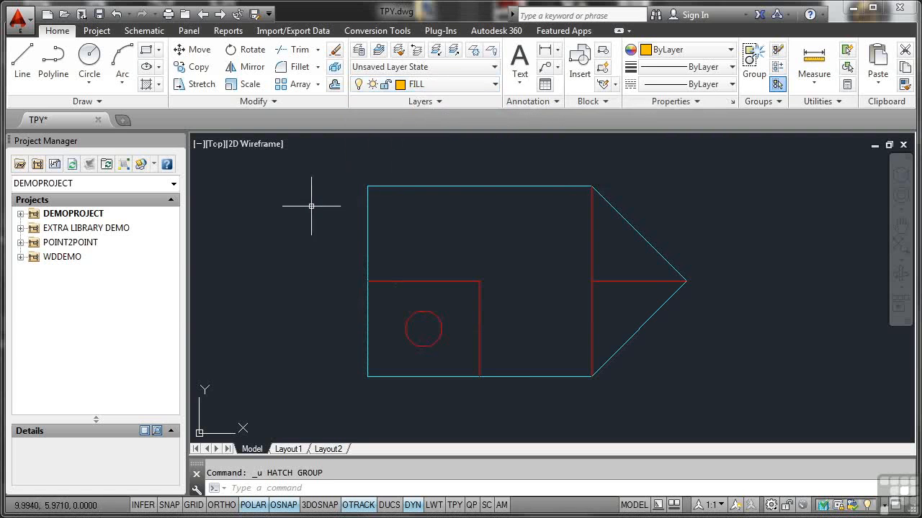
pyautogui.click(159, 85)
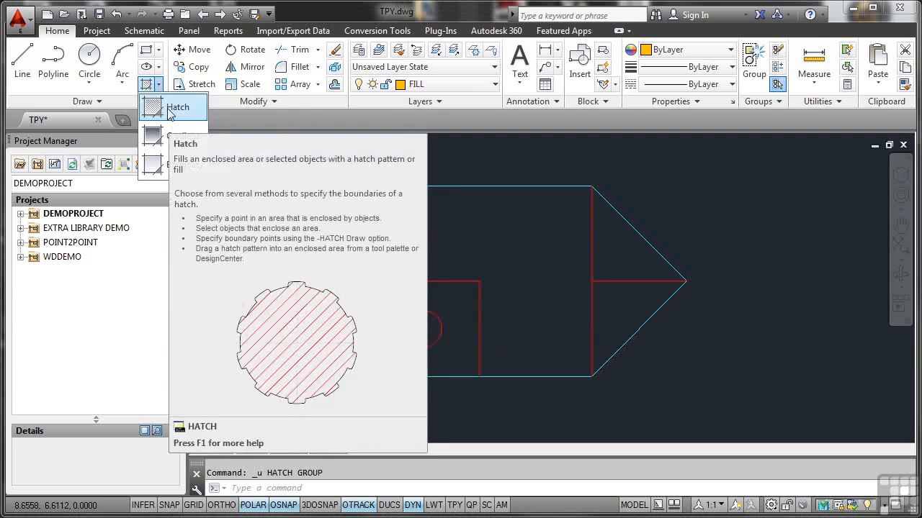
pyautogui.click(173, 108)
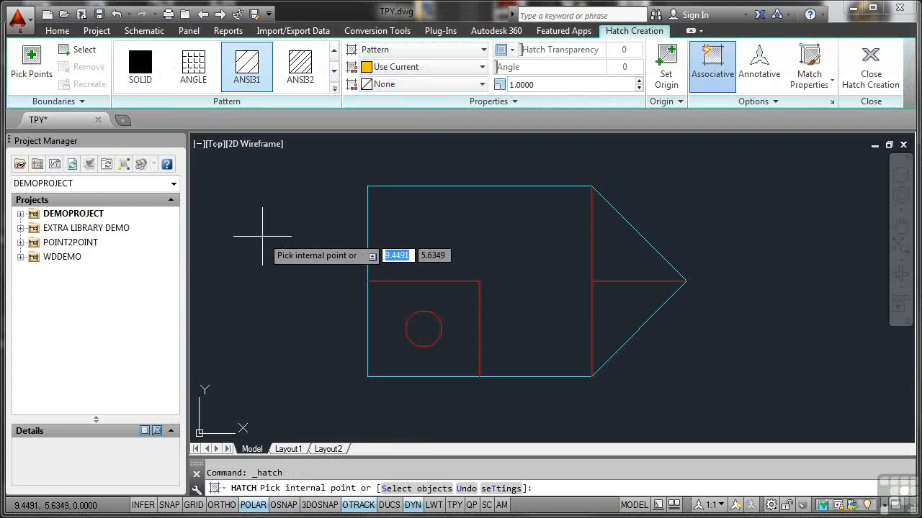
pyautogui.click(148, 78)
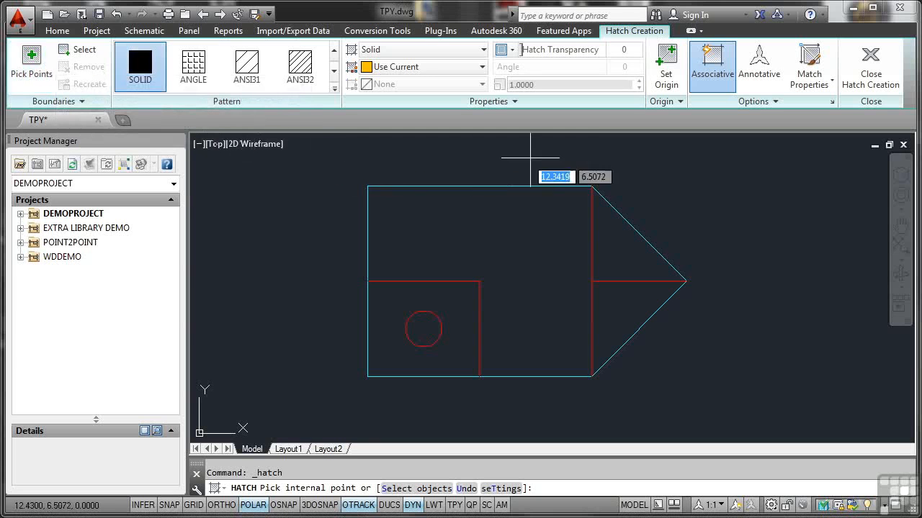
# Set the hatch's island handling to Normal Island Detection.
pyautogui.click(775, 103)
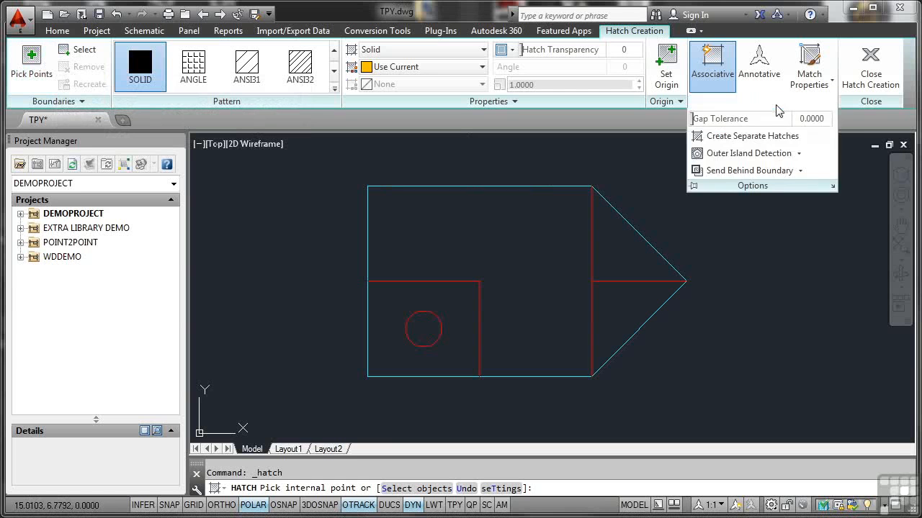
pyautogui.click(798, 154)
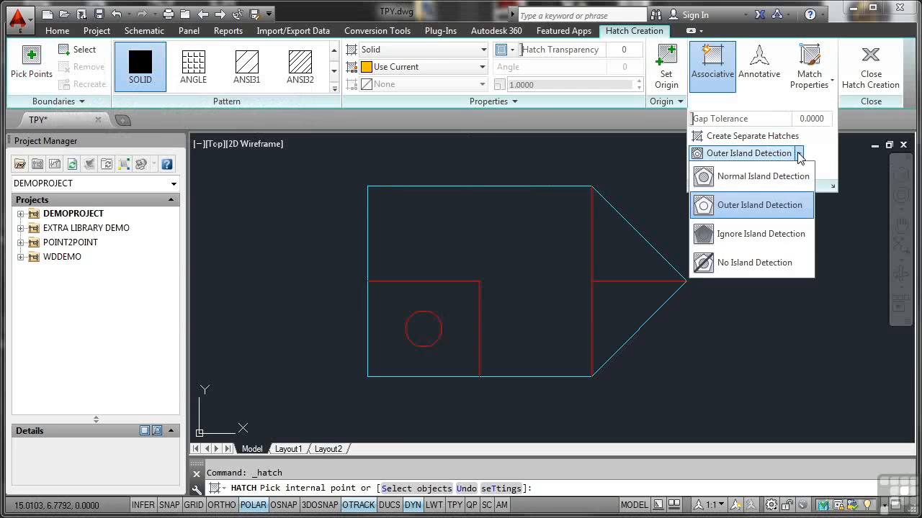
pyautogui.click(765, 176)
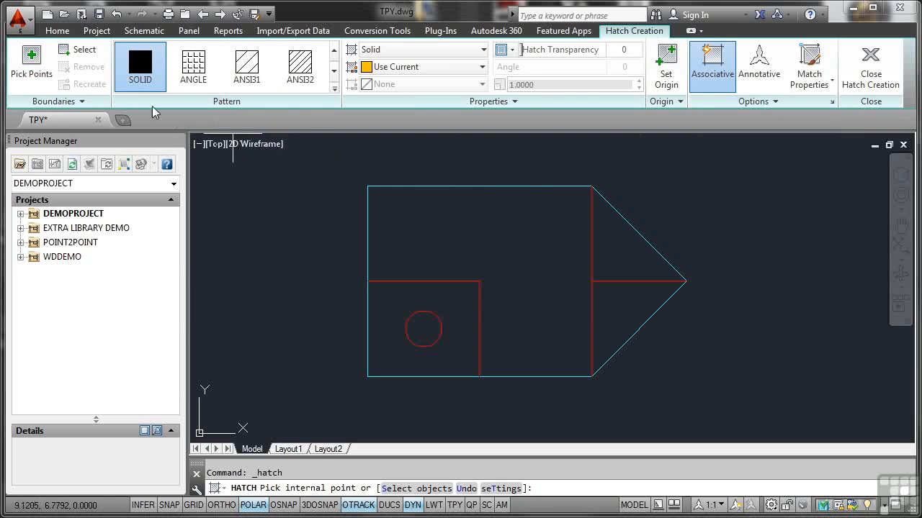
# Fill the lower-left inner rectangle, including the circle's interior, with the solid hatch and finish the command.
pyautogui.click(40, 74)
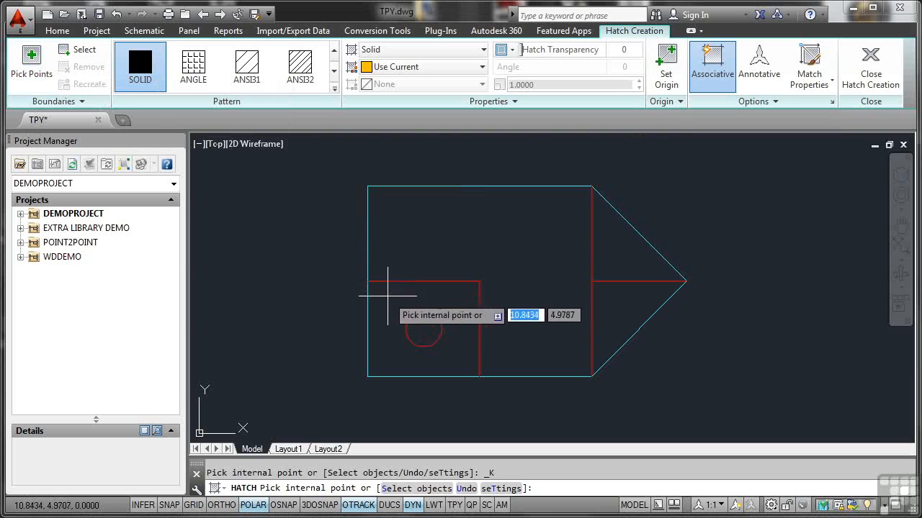
pyautogui.click(451, 302)
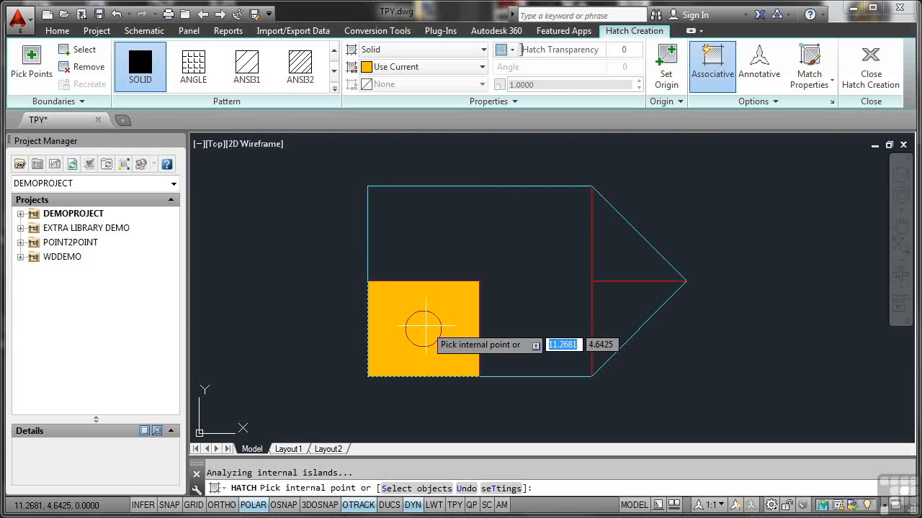
pyautogui.click(457, 260)
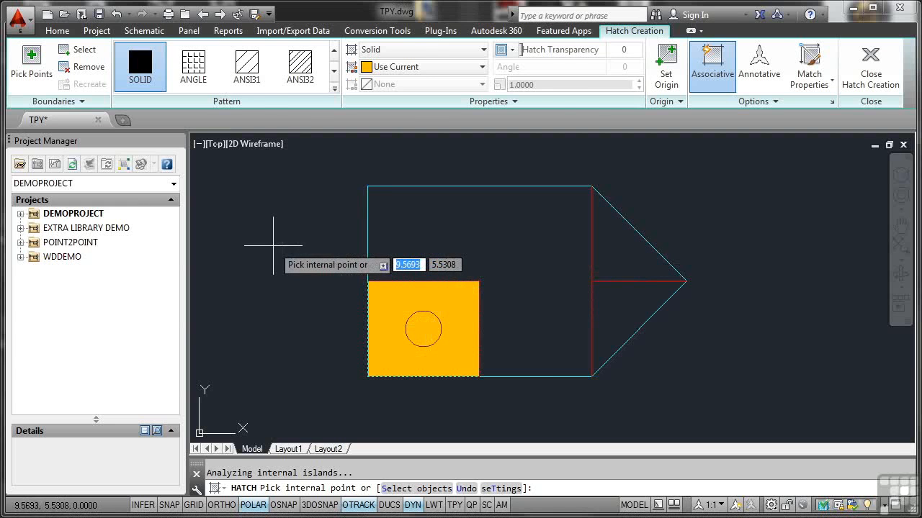
pyautogui.press('Return')
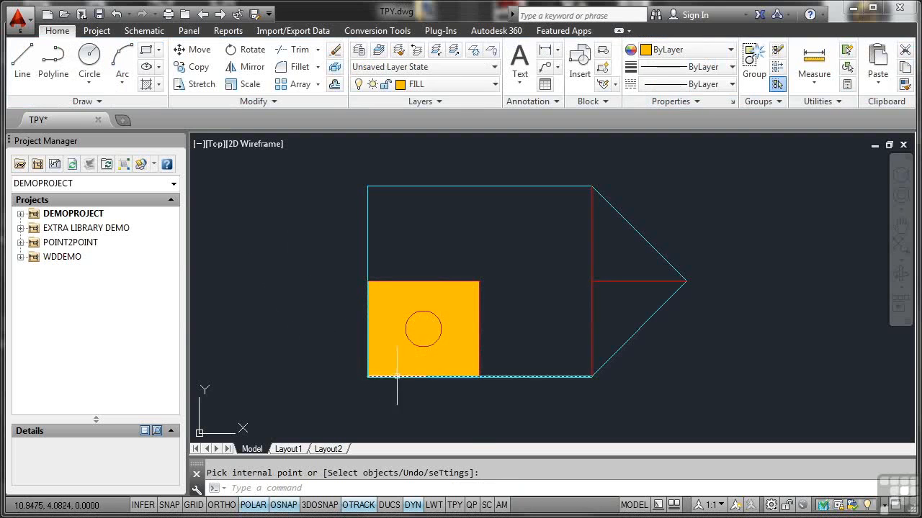
# Toggle transparency display on and off to check its effect on the new solid hatch.
pyautogui.click(455, 506)
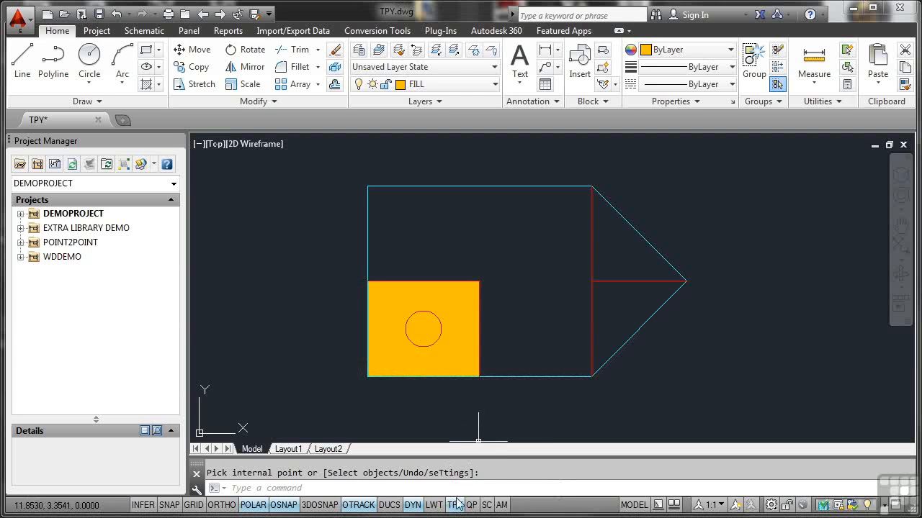
pyautogui.click(455, 505)
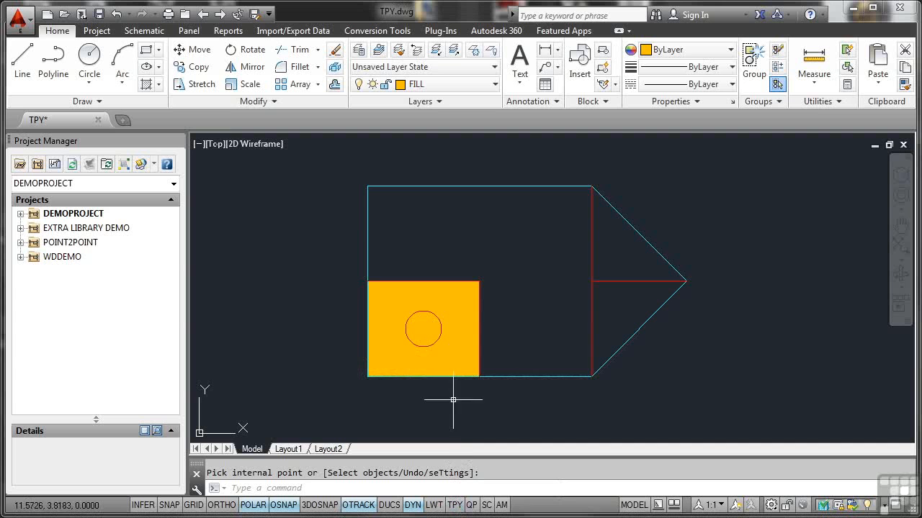
pyautogui.press('Return')
# Set the solid hatch's transparency to 50, deselect it, and preview it with transparency display on and off.
pyautogui.click(450, 354)
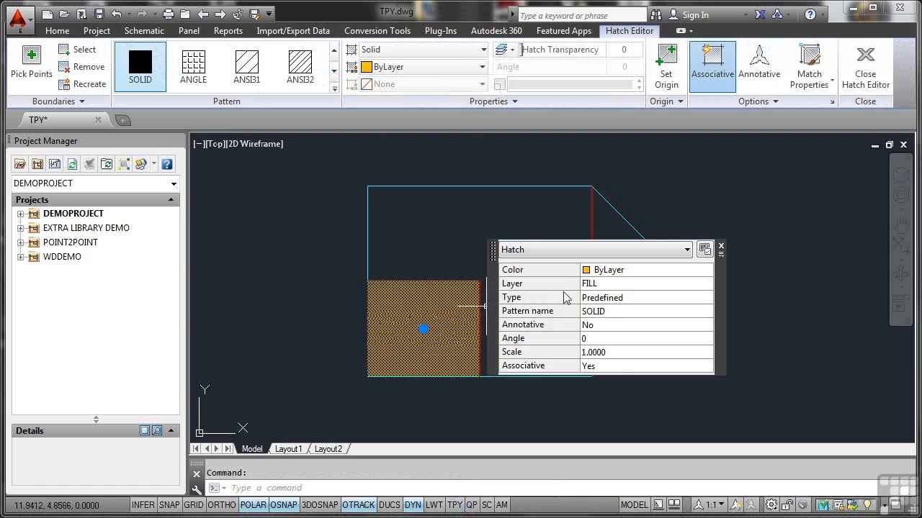
pyautogui.click(721, 248)
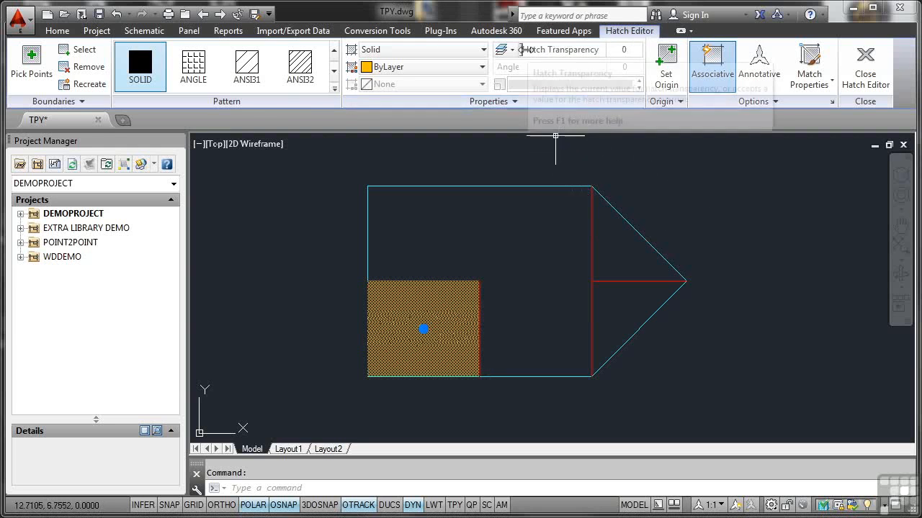
pyautogui.moveTo(523, 49); pyautogui.dragTo(571, 51)
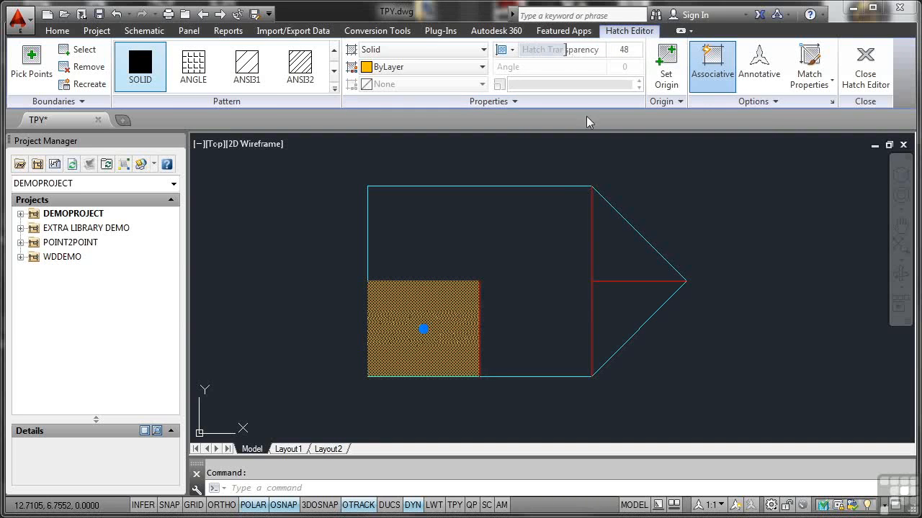
pyautogui.click(628, 49)
pyautogui.write('50')
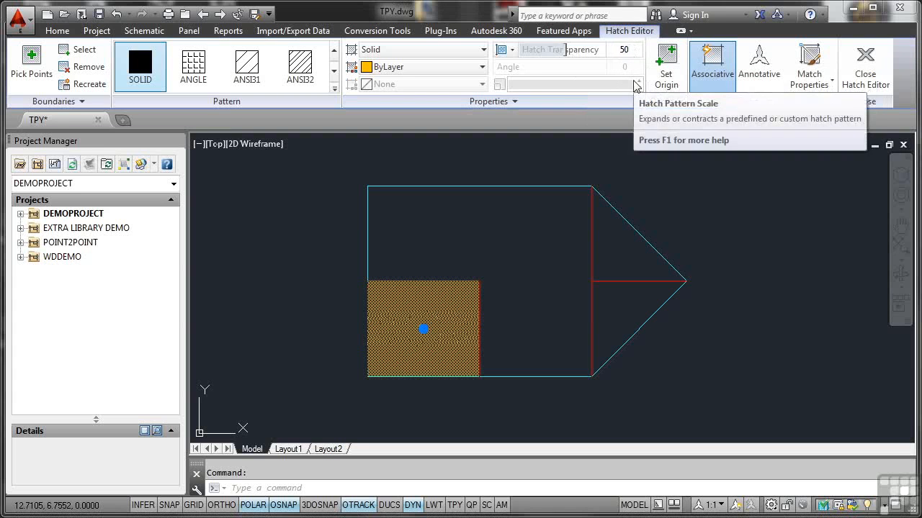
pyautogui.press('Return')
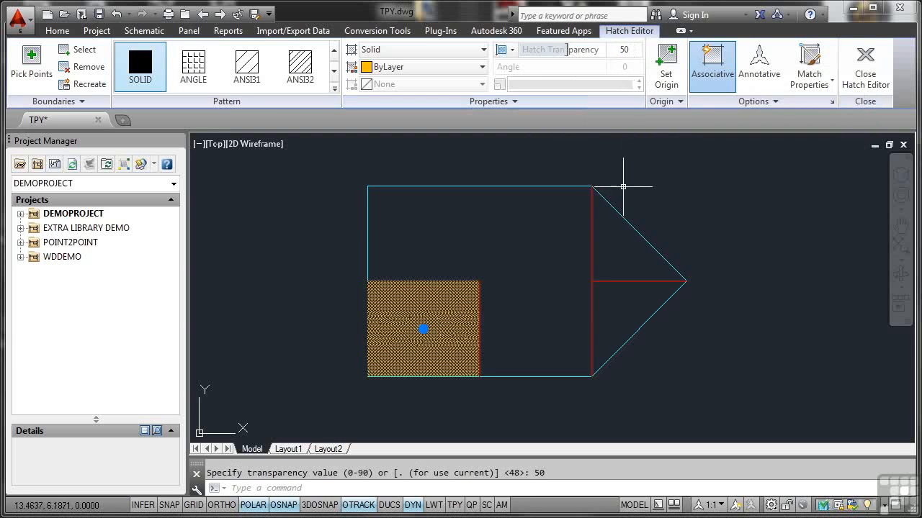
pyautogui.press('Return')
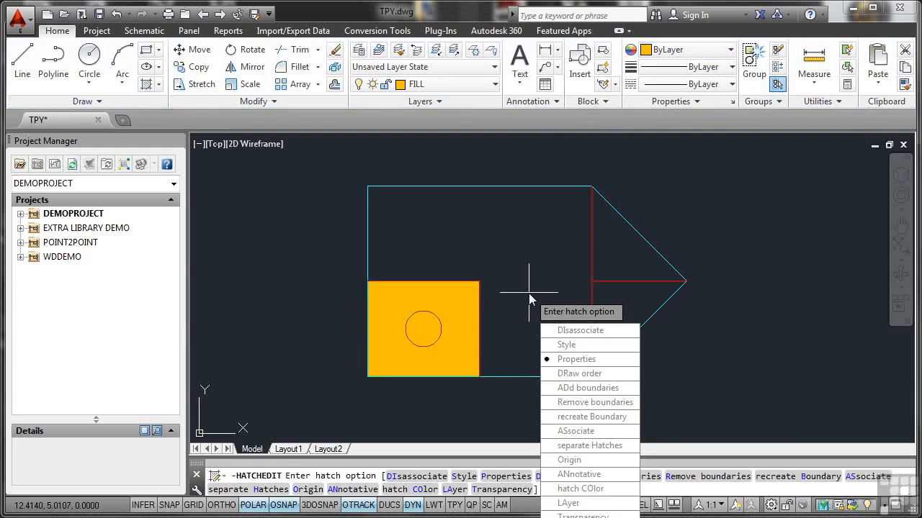
pyautogui.press('Escape')
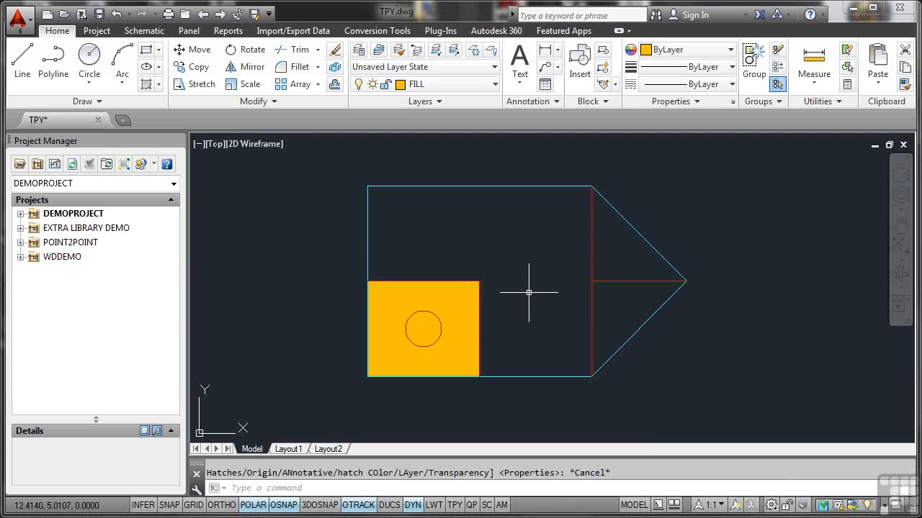
pyautogui.click(455, 506)
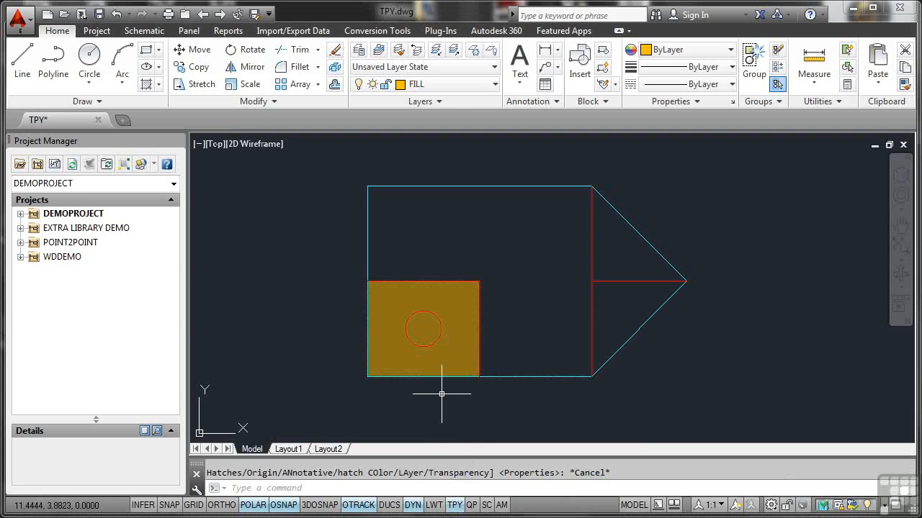
pyautogui.click(455, 506)
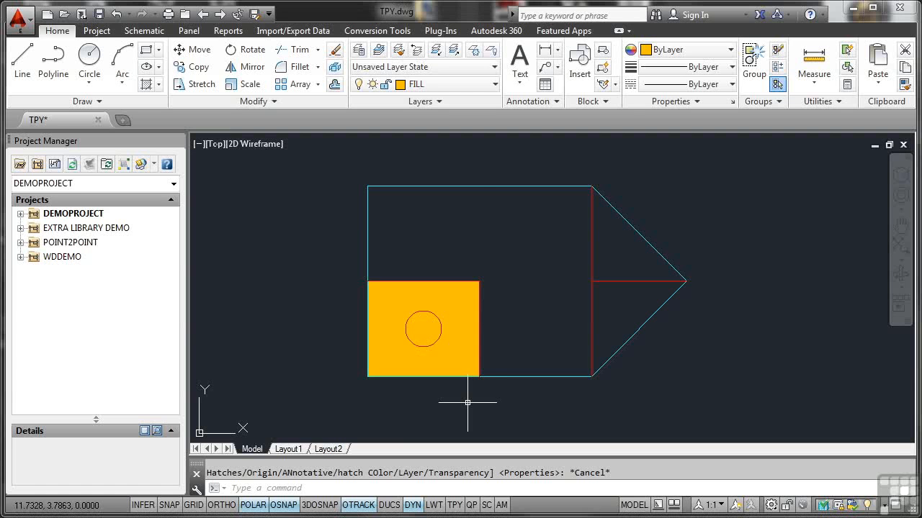
# Send the circle to the back of the draw order and turn on transparency display.
pyautogui.click(441, 329)
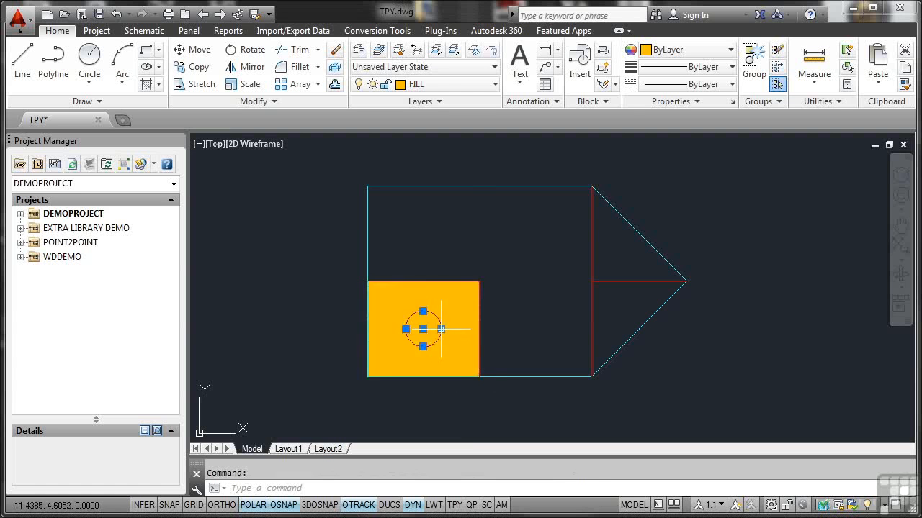
pyautogui.rightClick(512, 268)
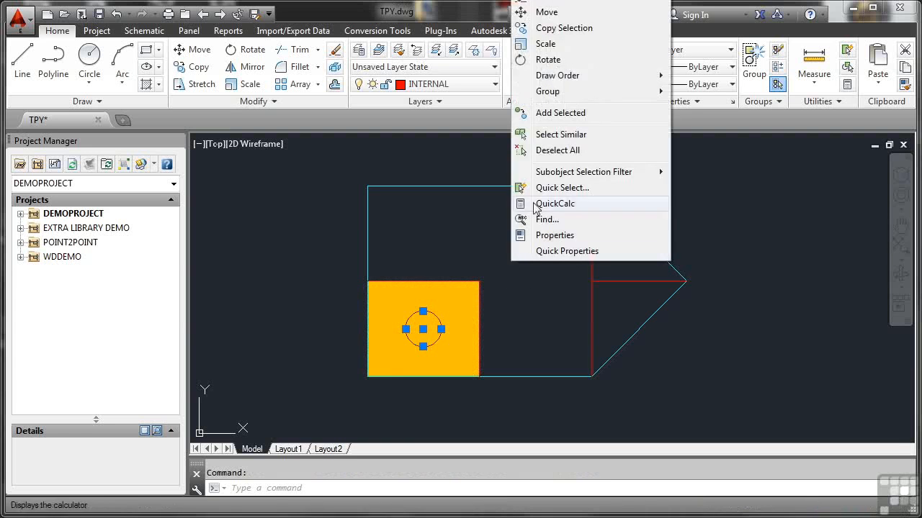
pyautogui.moveTo(587, 85)
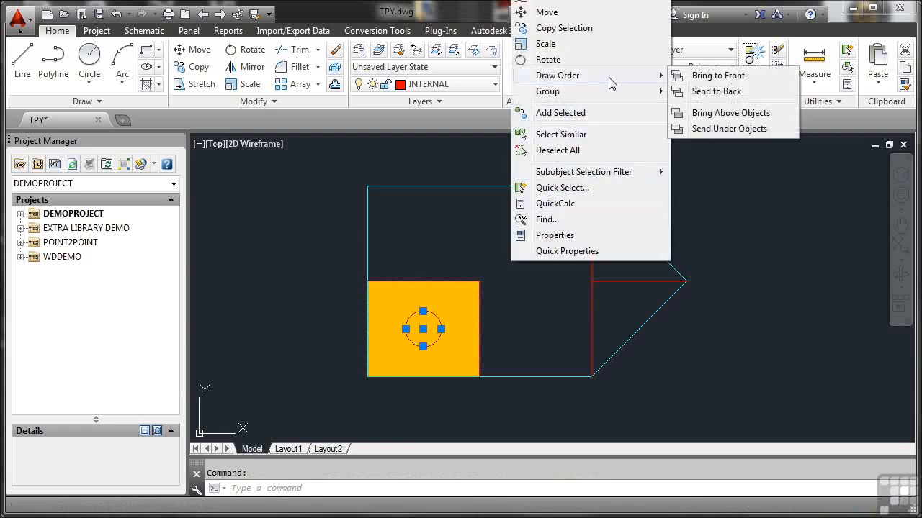
pyautogui.click(709, 91)
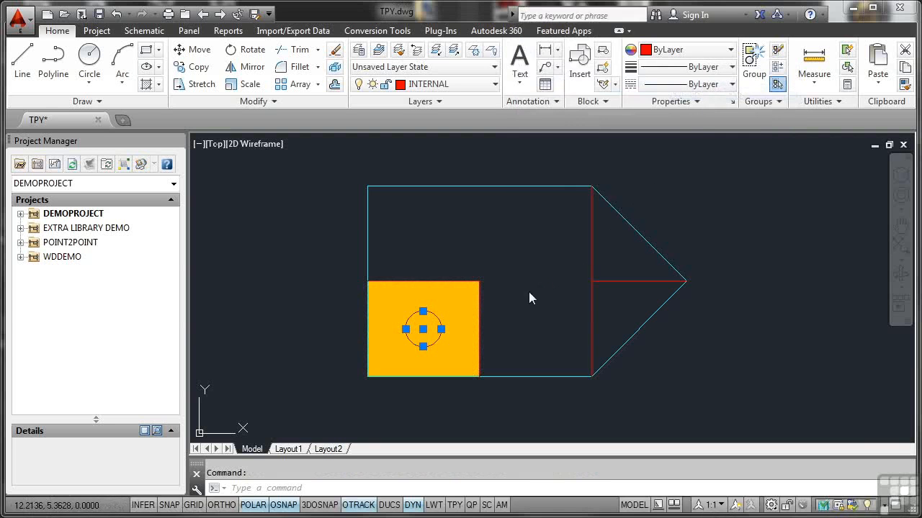
pyautogui.press('Return')
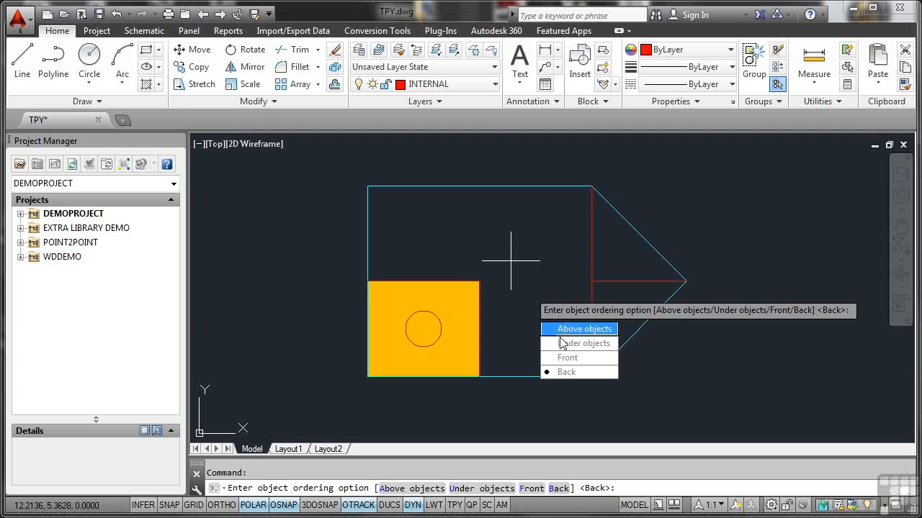
pyautogui.click(561, 372)
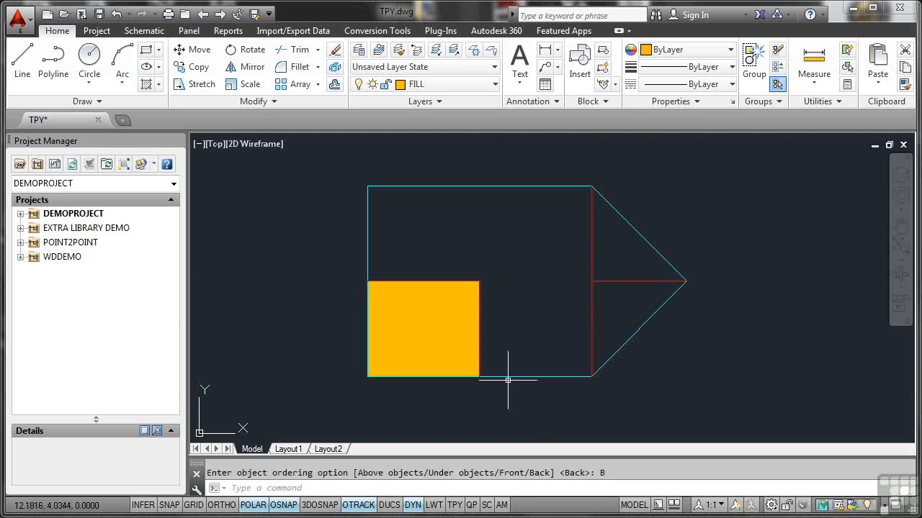
pyautogui.click(457, 506)
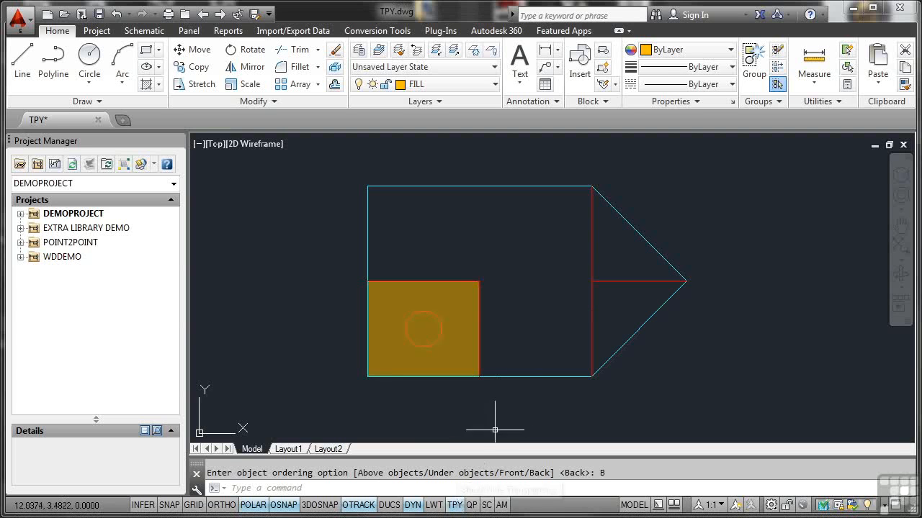